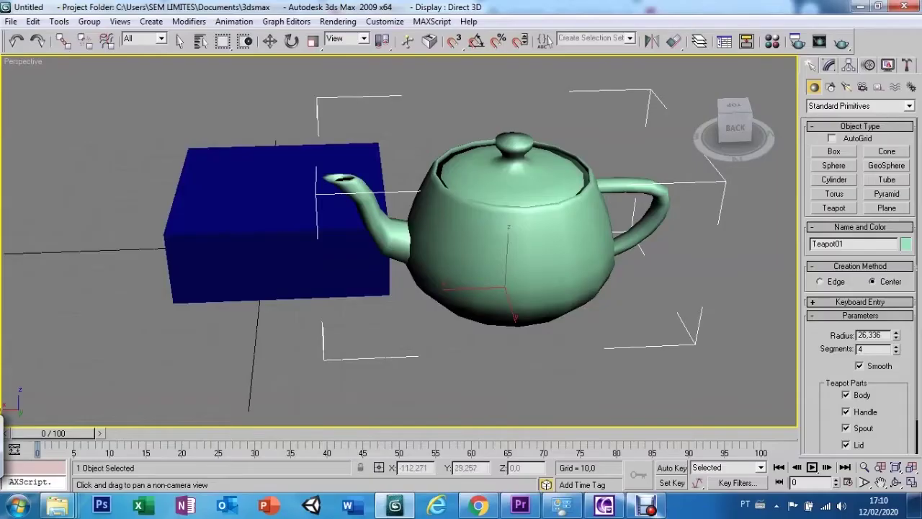
- Restore the four-viewport layout showing Top, Front, Left and Perspective views of the scene
{"action": "left_click", "coordinate": [912, 483]}
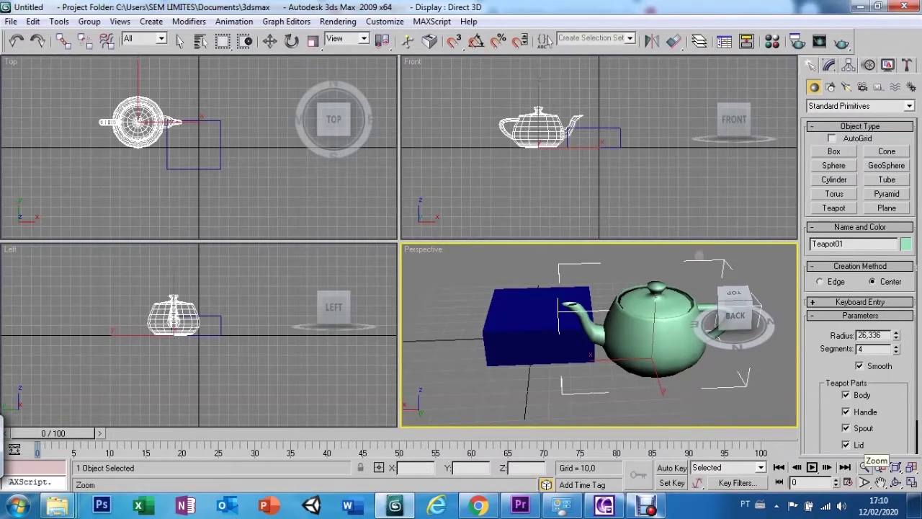
- Zoom the Perspective view out slightly and pan it so the teapot and box shift left
{"action": "left_click", "coordinate": [865, 467]}
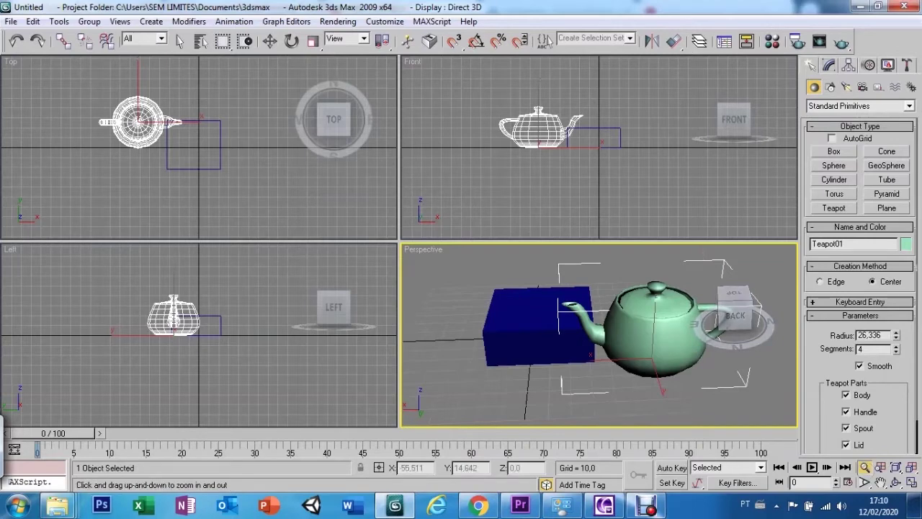
{"action": "mouse_move", "coordinate": [598, 331]}
{"action": "left_mouse_down"}
{"action": "mouse_move", "coordinate": [598, 360]}
{"action": "mouse_move", "coordinate": [598, 317]}
{"action": "mouse_move", "coordinate": [598, 345]}
{"action": "left_mouse_up"}
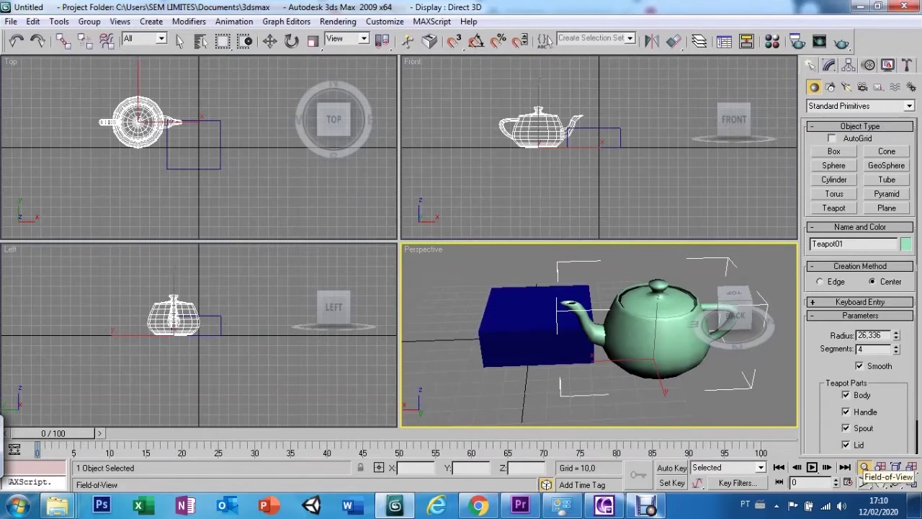
{"action": "left_click_drag", "start_coordinate": [864, 479], "coordinate": [865, 465]}
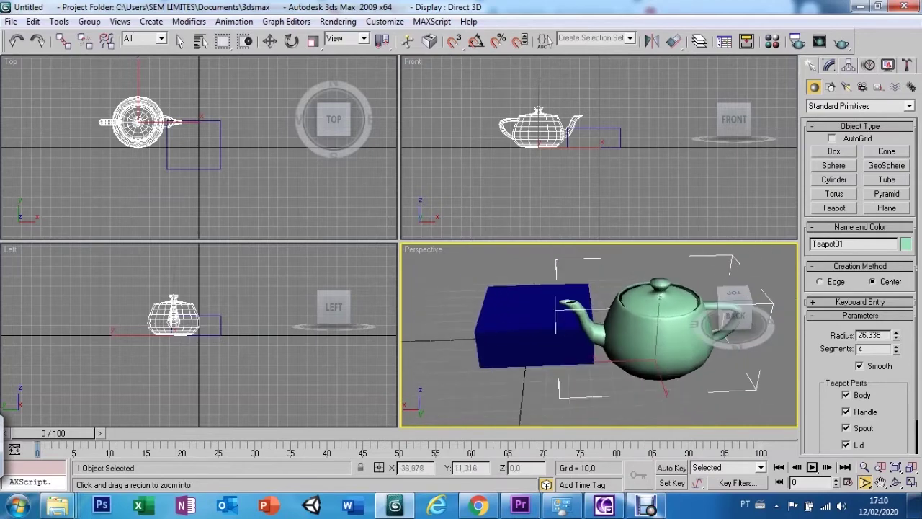
{"action": "scroll", "coordinate": [598, 335], "scroll_direction": "up", "scroll_amount": 3}
{"action": "scroll", "coordinate": [598, 335], "scroll_direction": "down", "scroll_amount": 2}
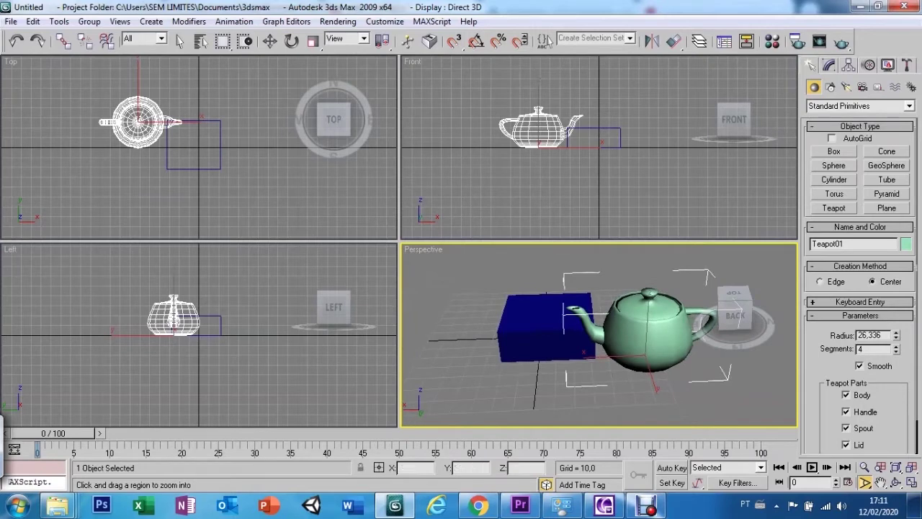
{"action": "left_click", "coordinate": [881, 481]}
{"action": "mouse_move", "coordinate": [619, 338]}
{"action": "left_mouse_down"}
{"action": "mouse_move", "coordinate": [558, 328]}
{"action": "mouse_move", "coordinate": [601, 328]}
{"action": "mouse_move", "coordinate": [583, 339]}
{"action": "mouse_move", "coordinate": [611, 315]}
{"action": "mouse_move", "coordinate": [639, 330]}
{"action": "mouse_move", "coordinate": [520, 335]}
{"action": "mouse_move", "coordinate": [583, 327]}
{"action": "mouse_move", "coordinate": [550, 331]}
{"action": "left_mouse_up"}
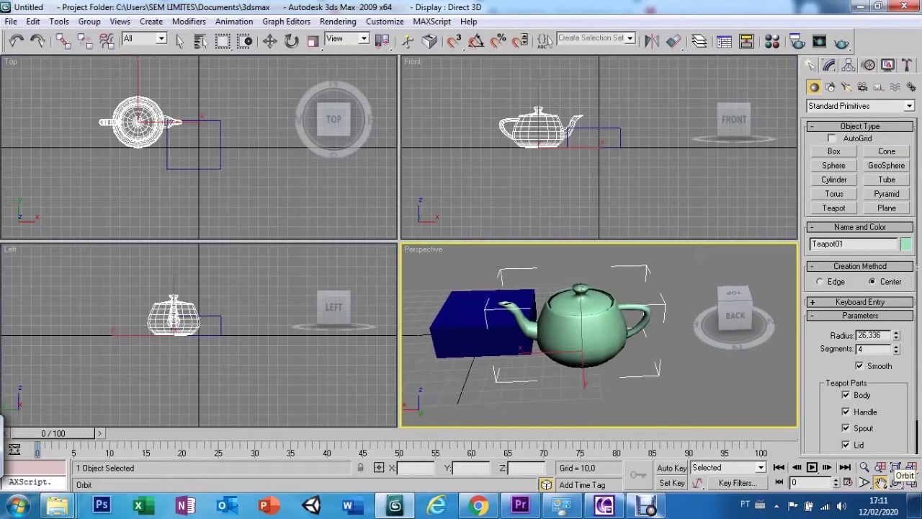
- Orbit the maximized Perspective view around the teapot to bring the box forward, then restore four views
{"action": "left_click", "coordinate": [896, 481]}
{"action": "mouse_move", "coordinate": [562, 357]}
{"action": "left_mouse_down"}
{"action": "mouse_move", "coordinate": [502, 354]}
{"action": "mouse_move", "coordinate": [537, 335]}
{"action": "left_mouse_up"}
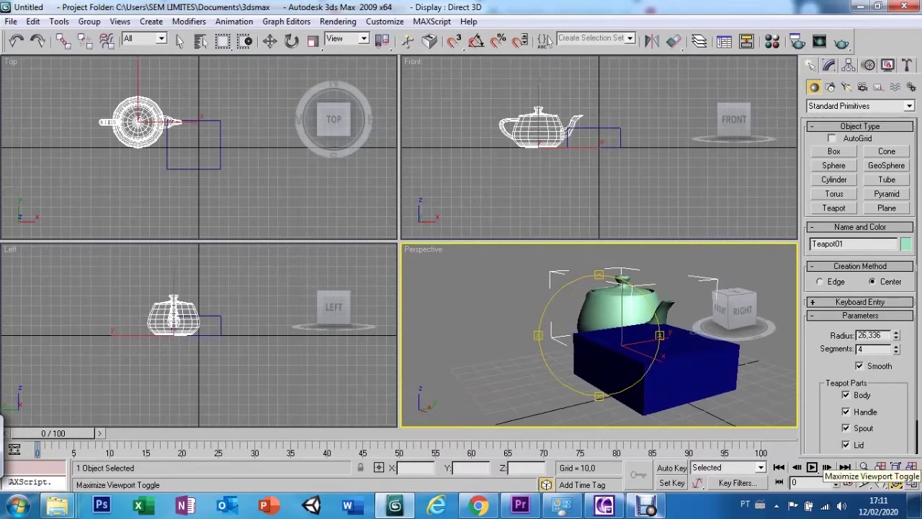
{"action": "left_click", "coordinate": [896, 481]}
{"action": "mouse_move", "coordinate": [403, 288]}
{"action": "left_mouse_down"}
{"action": "mouse_move", "coordinate": [576, 288]}
{"action": "mouse_move", "coordinate": [440, 288]}
{"action": "left_mouse_up"}
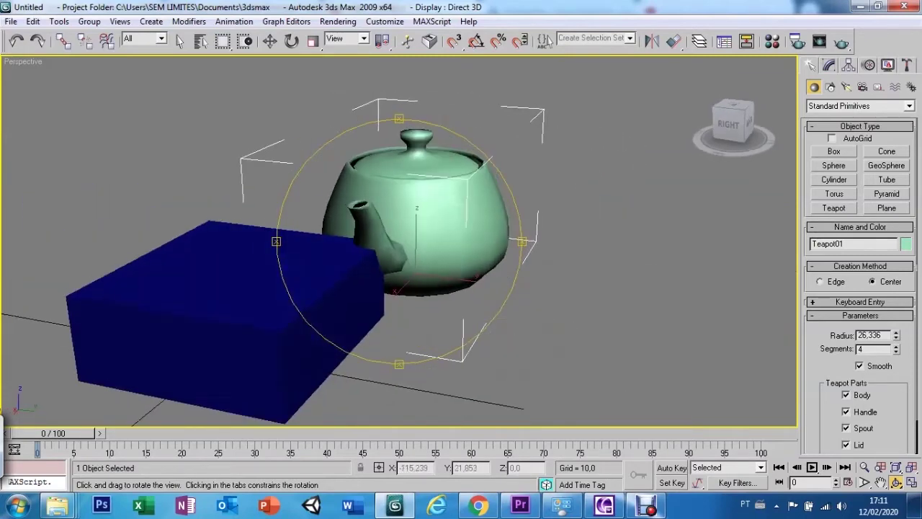
{"action": "key", "text": "alt+w"}
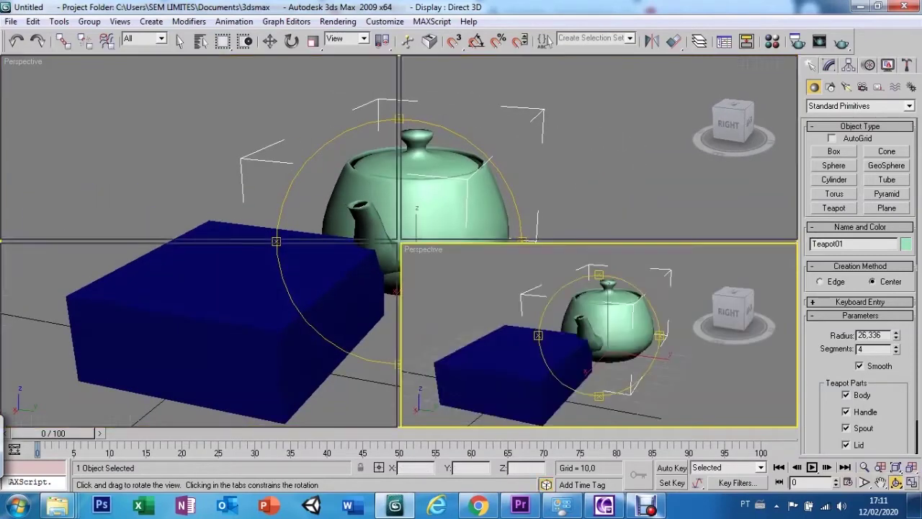
- Zoom all views out together, then frame the teapot and box in every view
{"action": "left_click", "coordinate": [880, 467]}
{"action": "left_click_drag", "start_coordinate": [165, 101], "coordinate": [167, 118]}
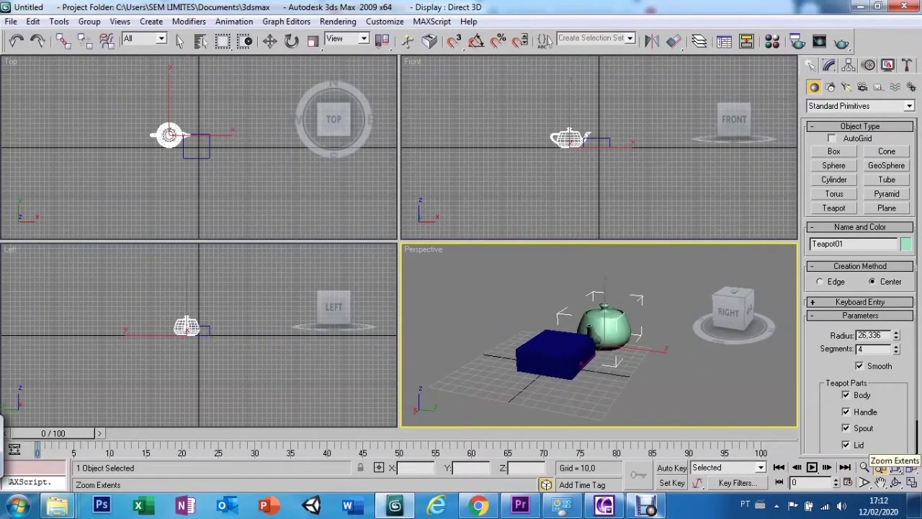
{"action": "left_click", "coordinate": [880, 467]}
{"action": "left_click_drag", "start_coordinate": [186, 326], "coordinate": [188, 328]}
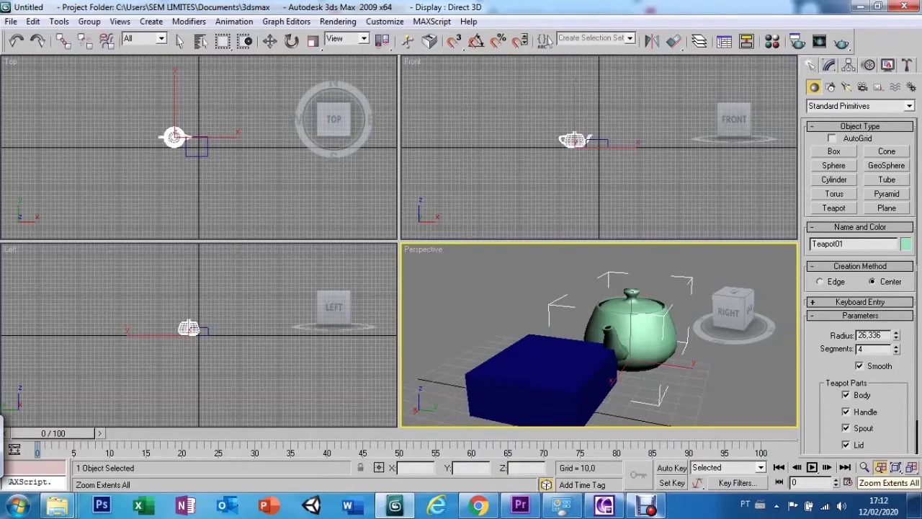
{"action": "left_click", "coordinate": [910, 468]}
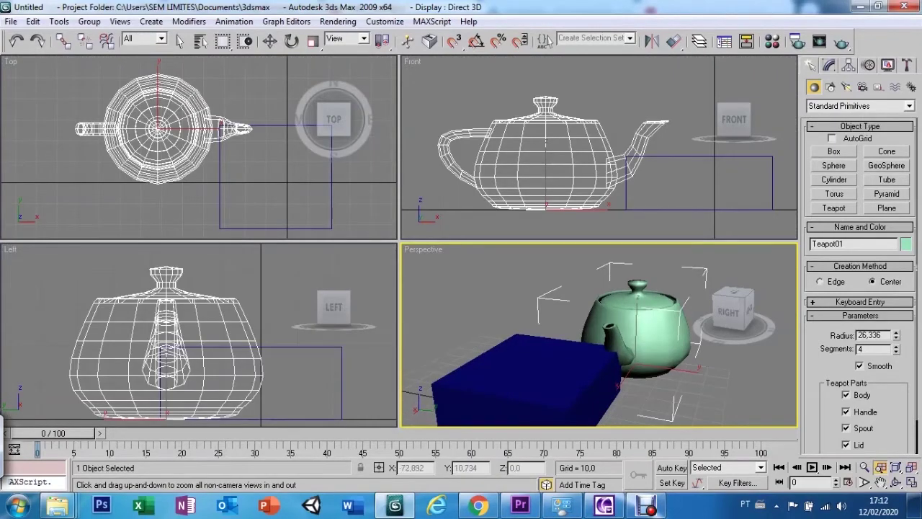
- Zoom all views out and back in around the teapot and box
{"action": "left_click_drag", "start_coordinate": [598, 331], "coordinate": [598, 360]}
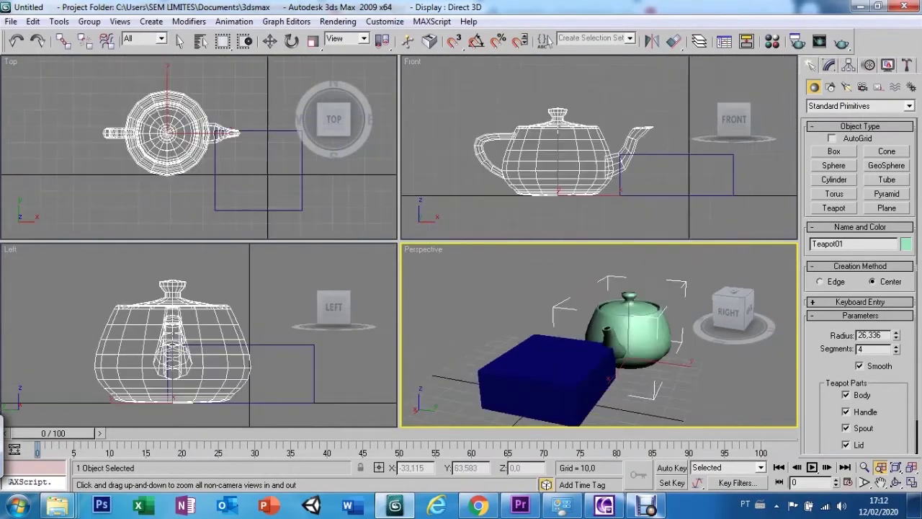
{"action": "mouse_move", "coordinate": [598, 360]}
{"action": "left_mouse_down"}
{"action": "mouse_move", "coordinate": [598, 382]}
{"action": "mouse_move", "coordinate": [598, 338]}
{"action": "left_mouse_up"}
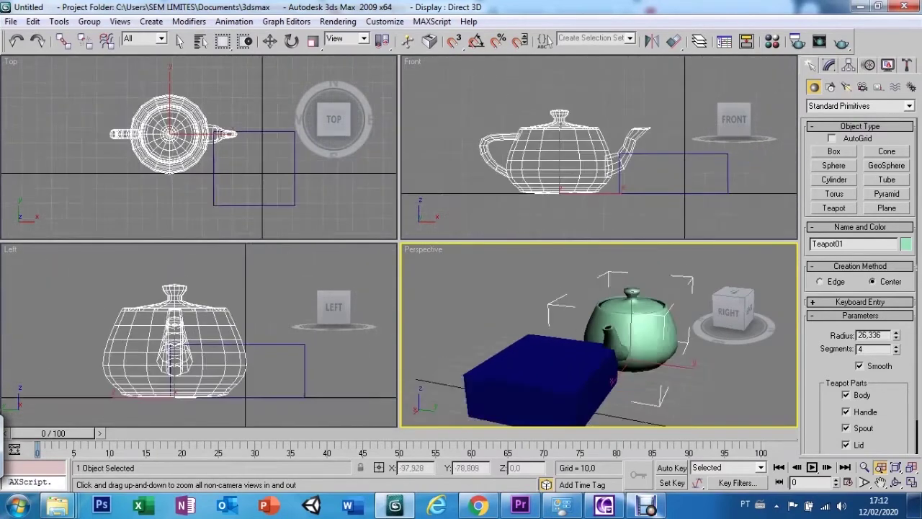
{"action": "left_click_drag", "start_coordinate": [598, 339], "coordinate": [598, 302]}
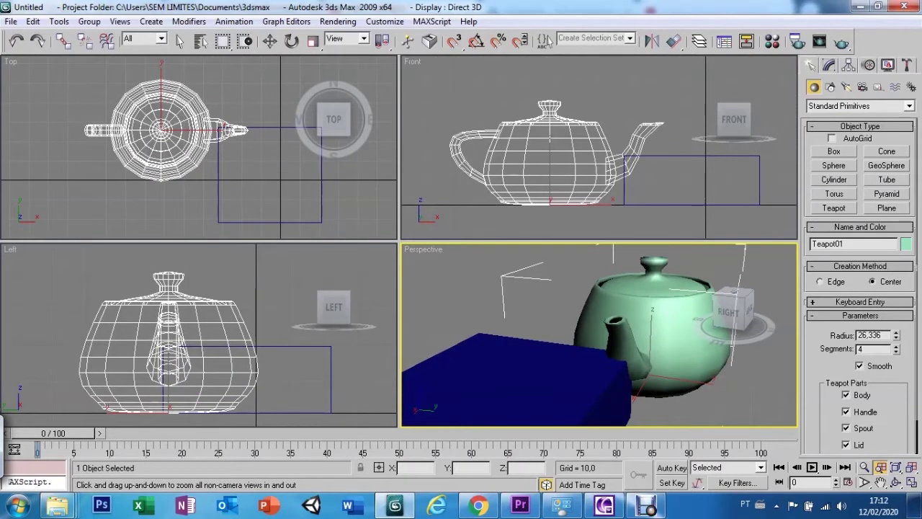
- Zoom the Perspective view out to see the whole scene and open the Customize menu
{"action": "left_click", "coordinate": [864, 467]}
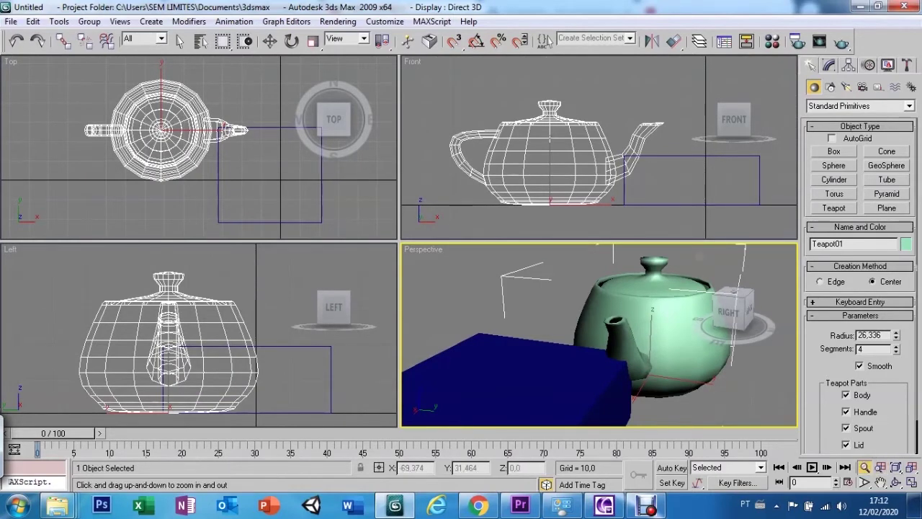
{"action": "mouse_move", "coordinate": [598, 339]}
{"action": "left_mouse_down"}
{"action": "mouse_move", "coordinate": [598, 288]}
{"action": "mouse_move", "coordinate": [598, 346]}
{"action": "left_mouse_up"}
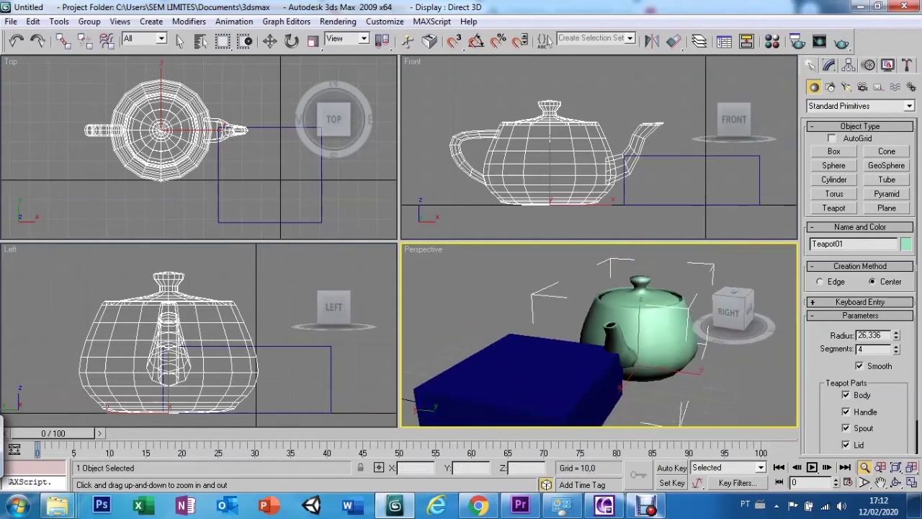
{"action": "left_click_drag", "start_coordinate": [598, 346], "coordinate": [598, 410]}
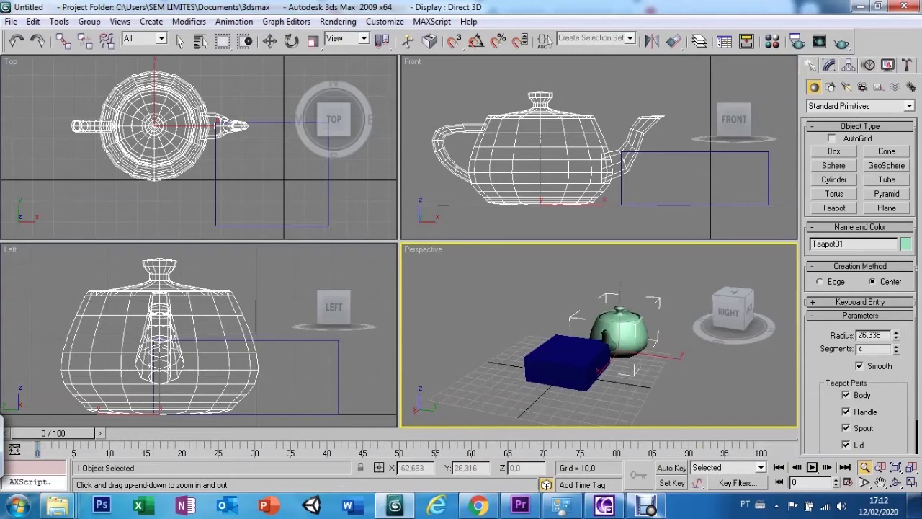
{"action": "left_click", "coordinate": [384, 21]}
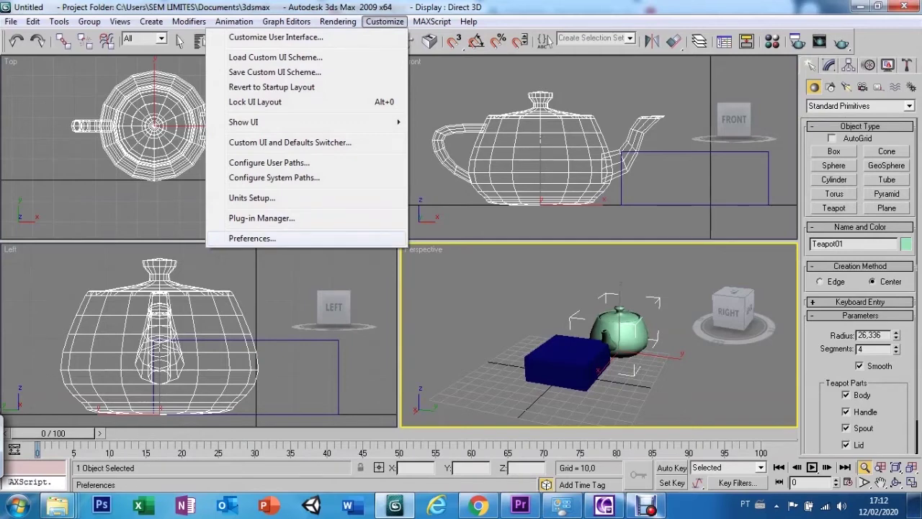
{"action": "left_click", "coordinate": [252, 238]}
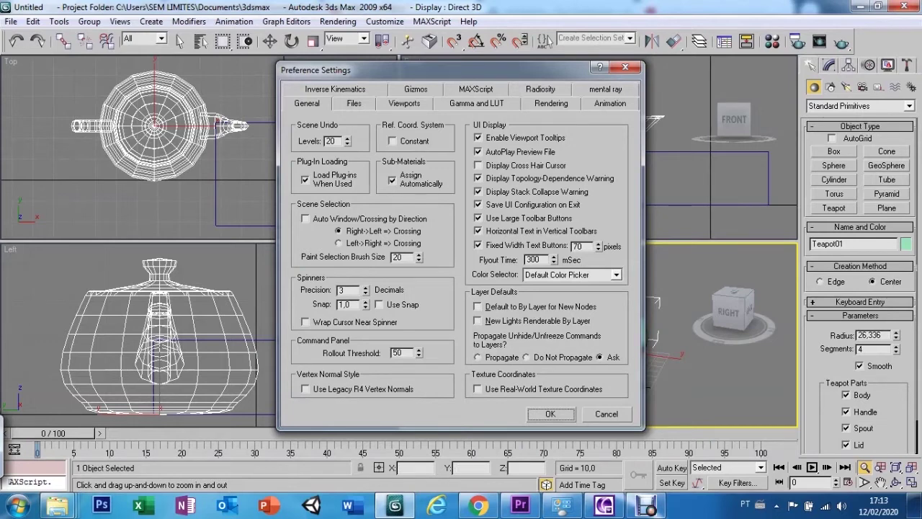
{"action": "left_click", "coordinate": [404, 103]}
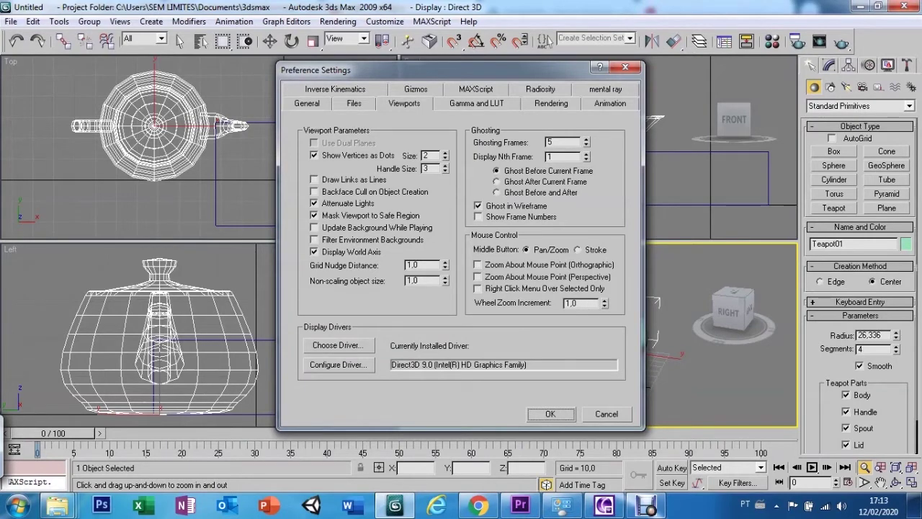
{"action": "left_click", "coordinate": [354, 103]}
{"action": "left_click", "coordinate": [404, 103]}
{"action": "left_click", "coordinate": [323, 88]}
{"action": "left_click", "coordinate": [306, 88]}
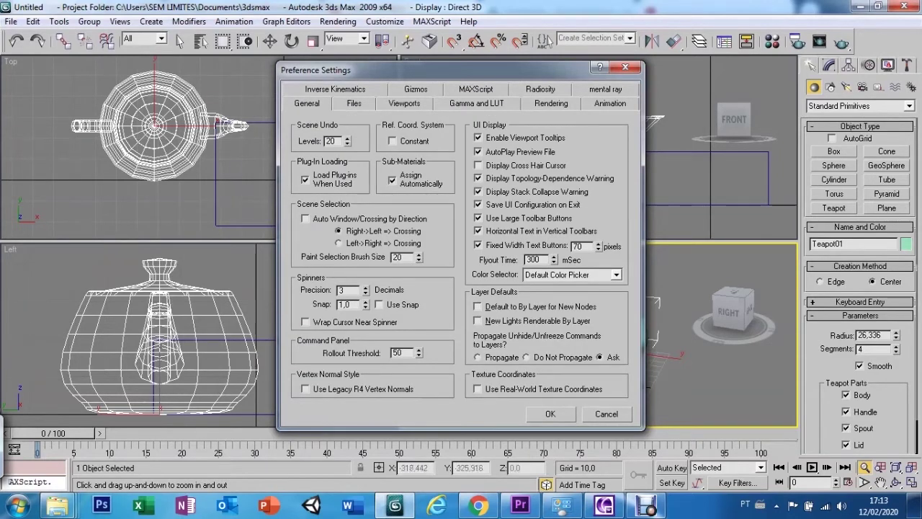
{"action": "key", "text": "Return"}
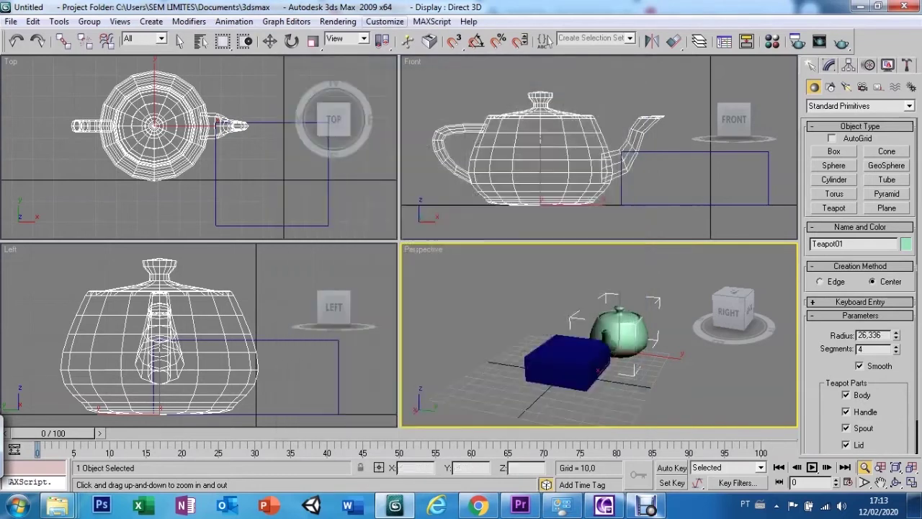
- Set the Units Setup display unit scale to Metric, Meters and close the dialog
{"action": "left_click", "coordinate": [385, 21]}
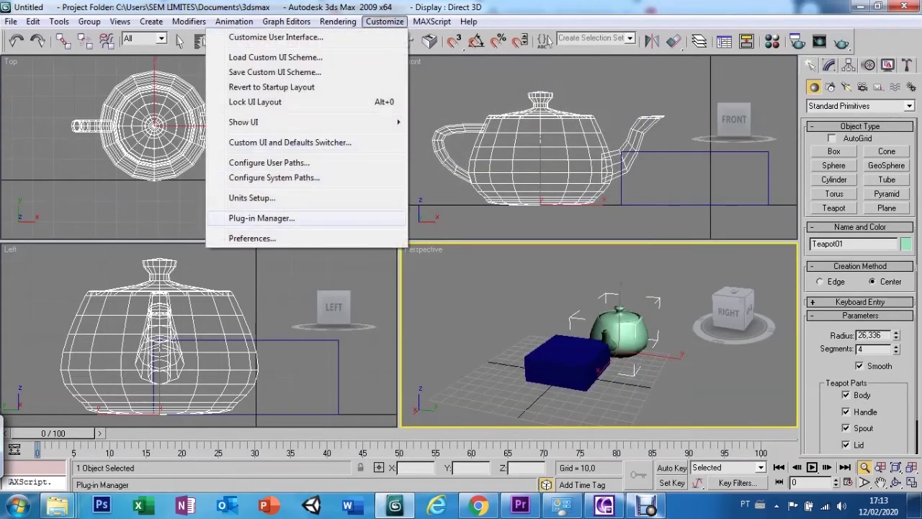
{"action": "left_click", "coordinate": [252, 197]}
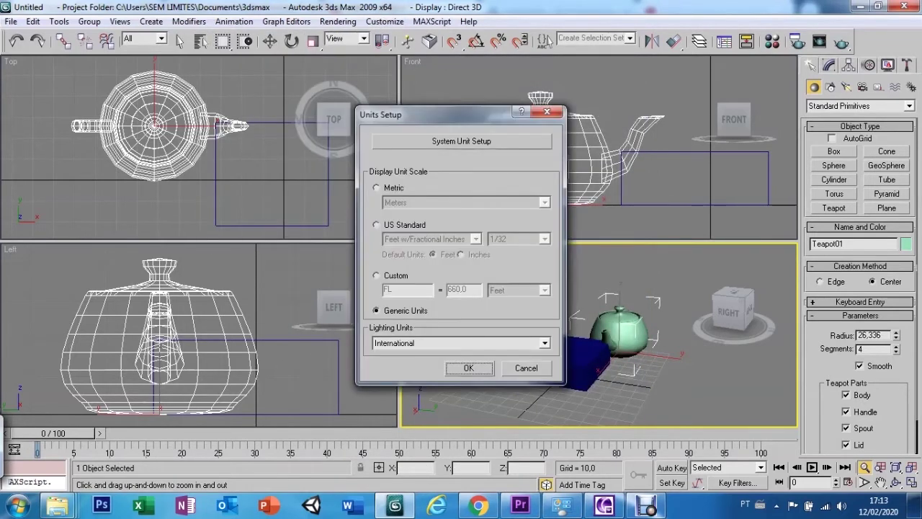
{"action": "left_click", "coordinate": [376, 187]}
{"action": "left_click", "coordinate": [544, 202]}
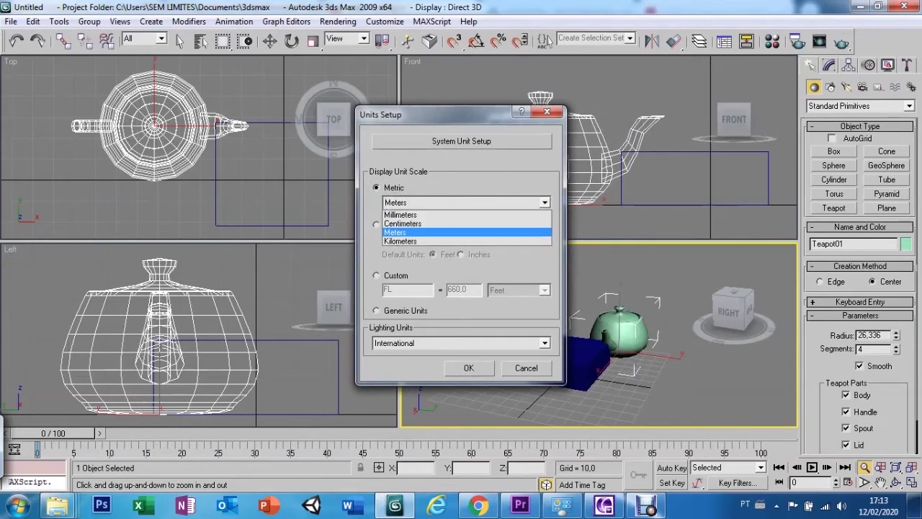
{"action": "left_click", "coordinate": [394, 232]}
{"action": "left_click", "coordinate": [526, 368]}
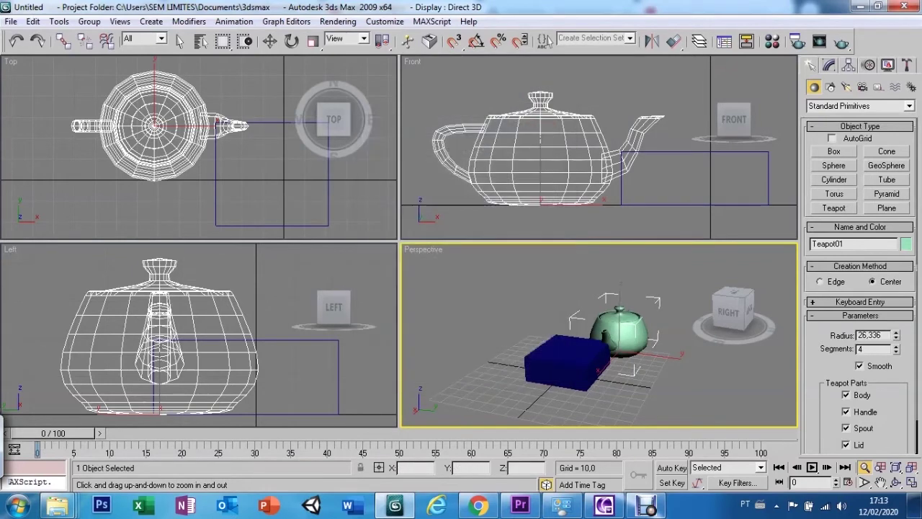
- Reopen Units Setup and again choose Metric with Meters as the display unit
{"action": "left_click", "coordinate": [385, 20]}
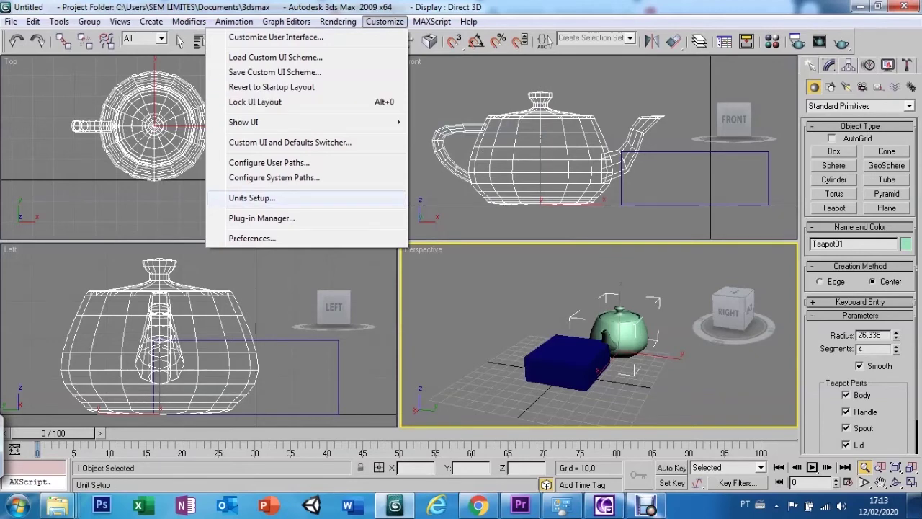
{"action": "left_click", "coordinate": [253, 197]}
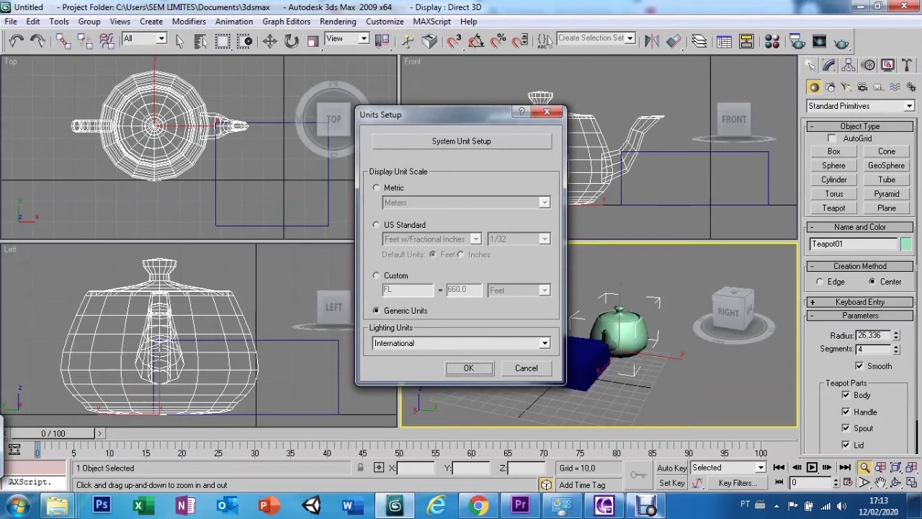
{"action": "left_click", "coordinate": [376, 187]}
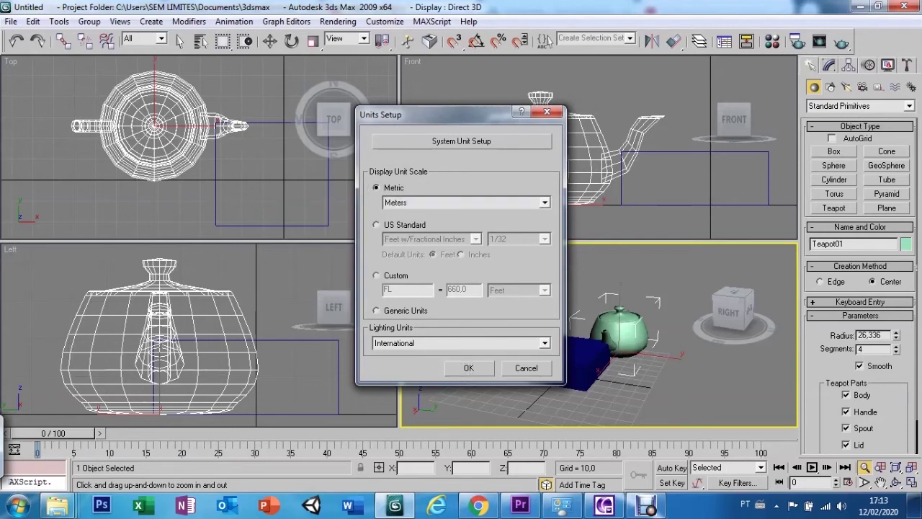
{"action": "left_click", "coordinate": [545, 202]}
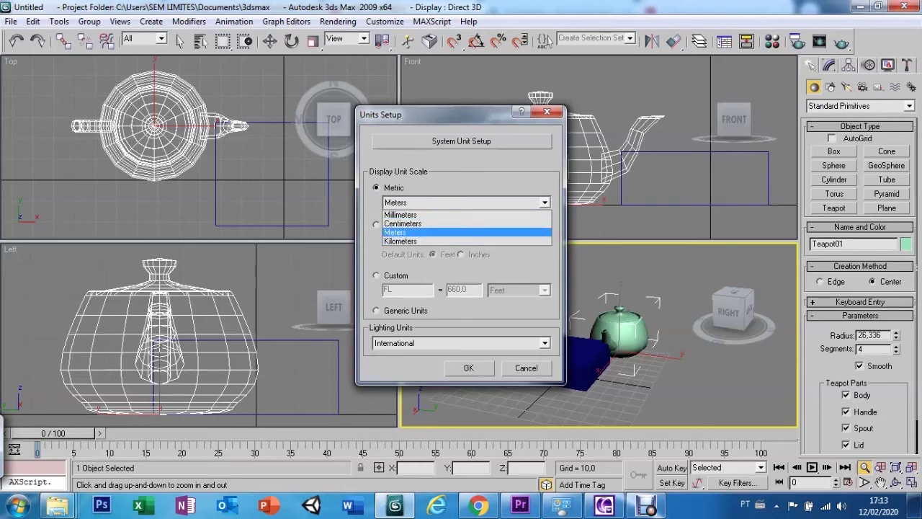
{"action": "left_click", "coordinate": [395, 231]}
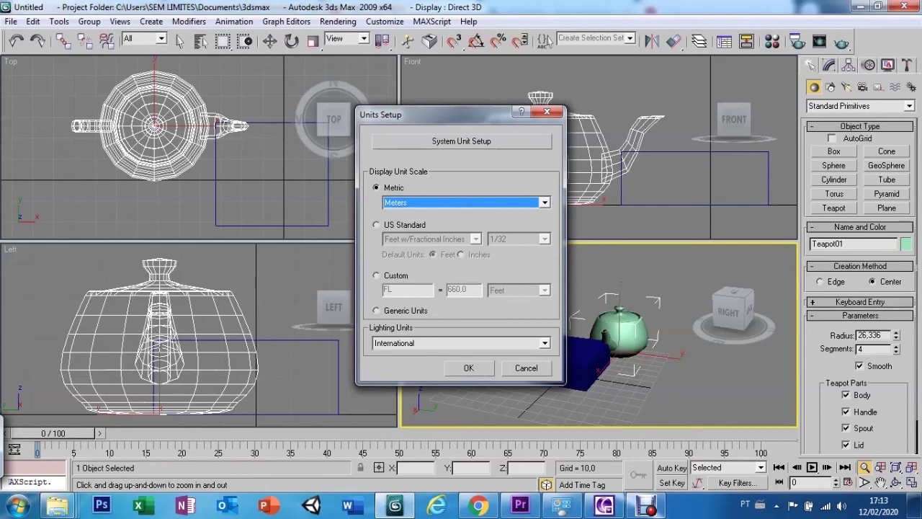